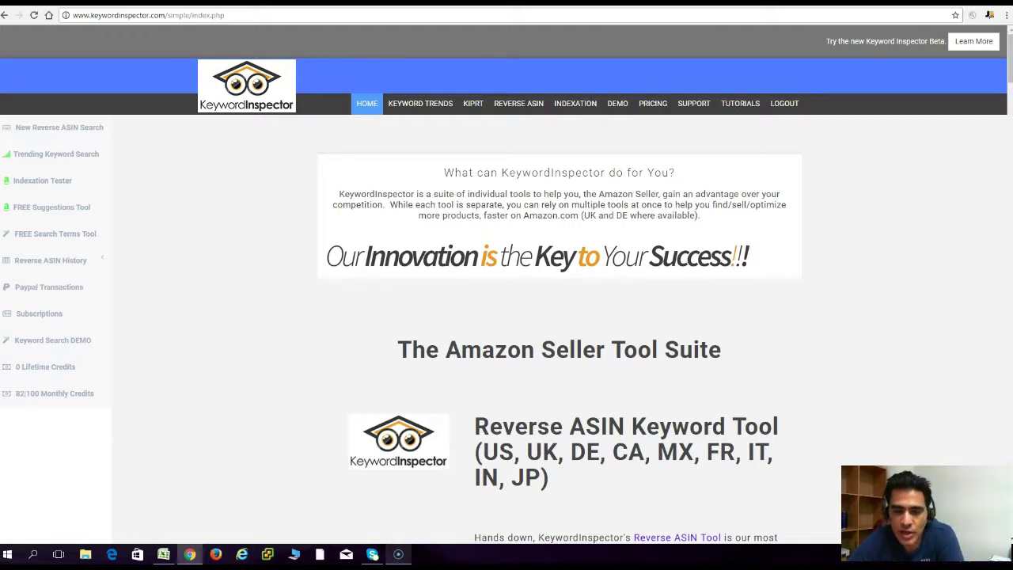
- Open a new Reverse ASIN search and enter the ASIN B000U5NZ4I for the keyword count
left_click(58, 127)
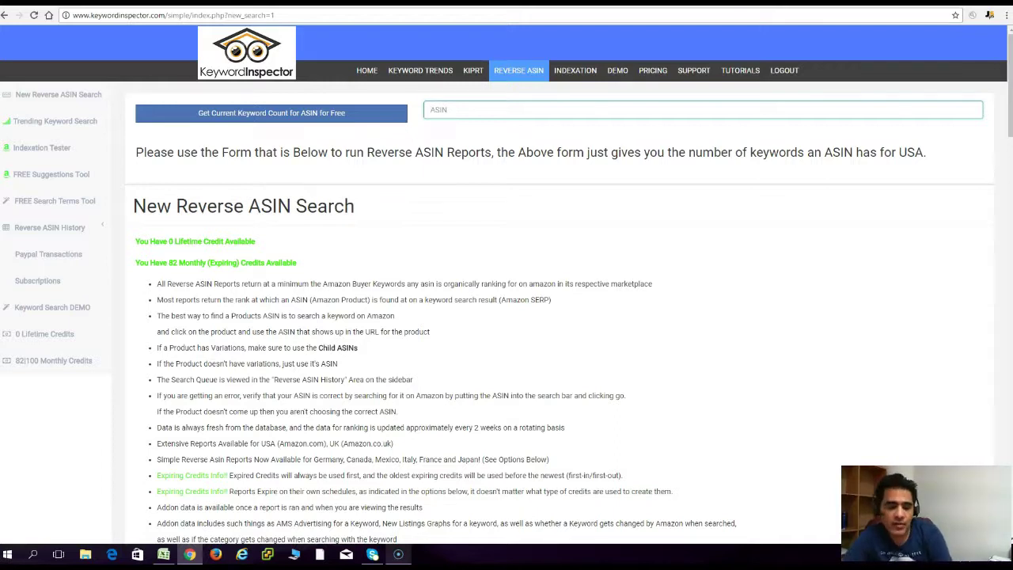
type("B000U5NZ4I")
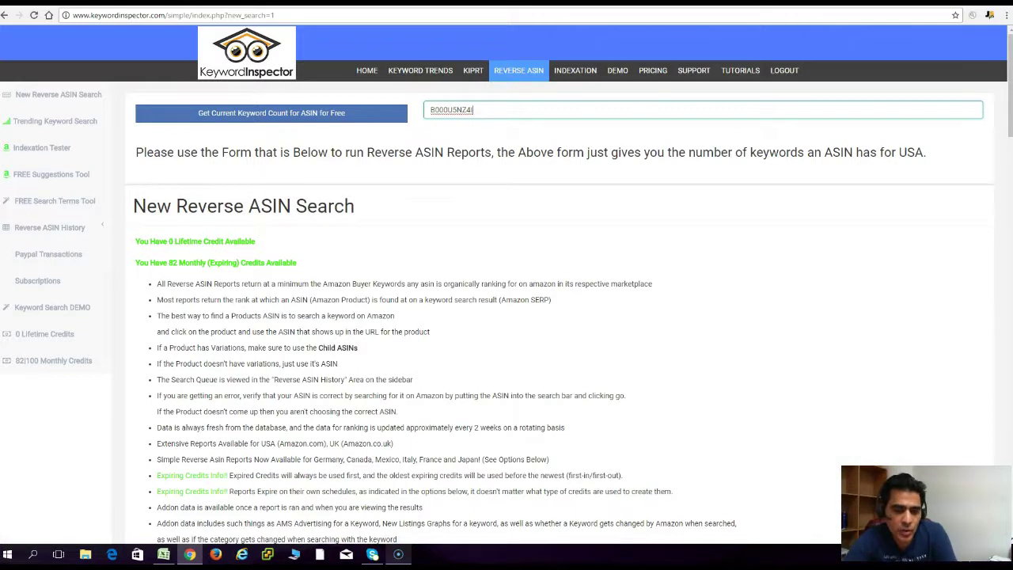
- Switch to the B000U5NZ4I download workbook in Excel and examine its keyword phrases and the ASIN keyword position column
key("alt+Tab")
key("alt+Tab")
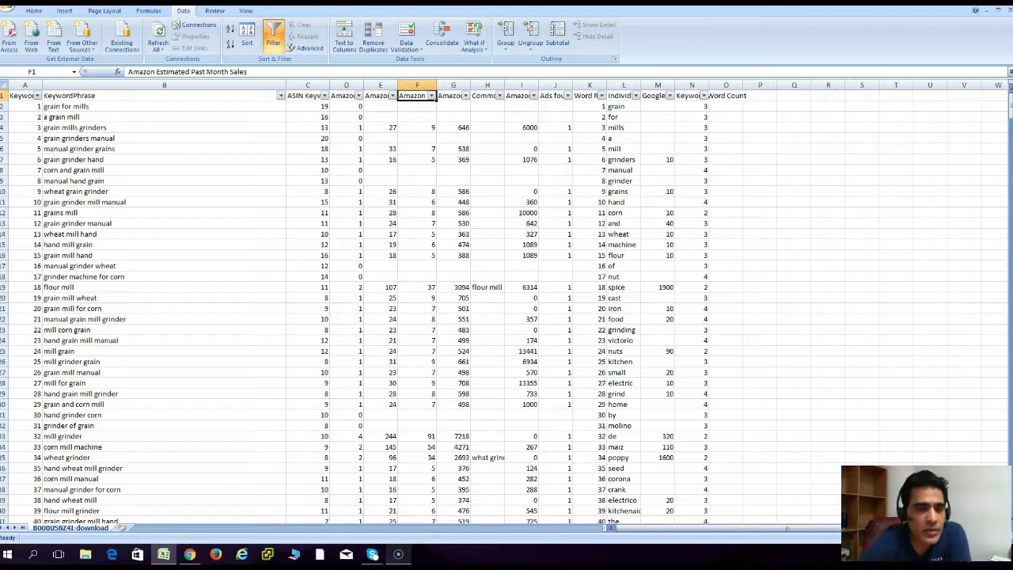
left_click(164, 95)
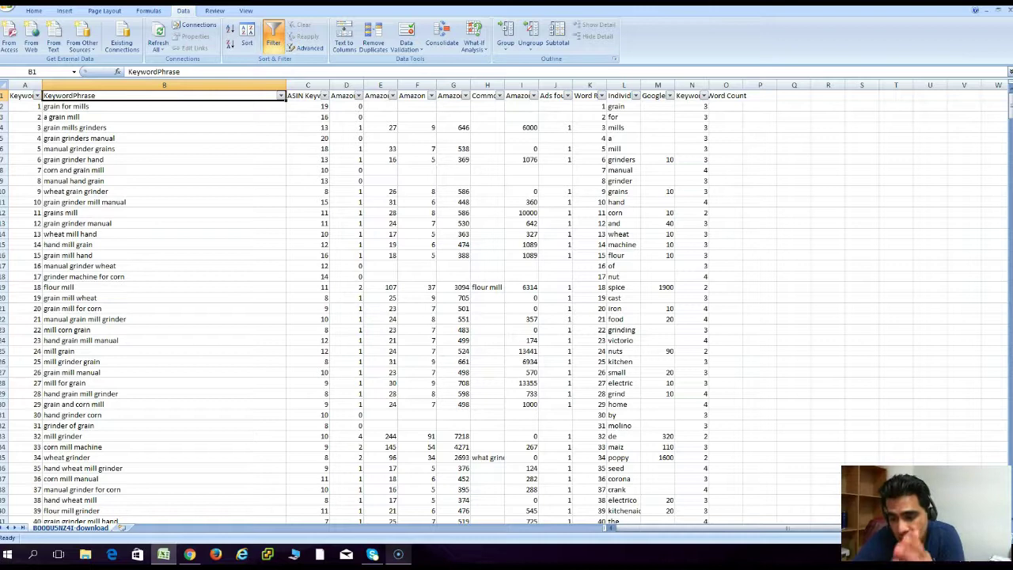
left_click(307, 95)
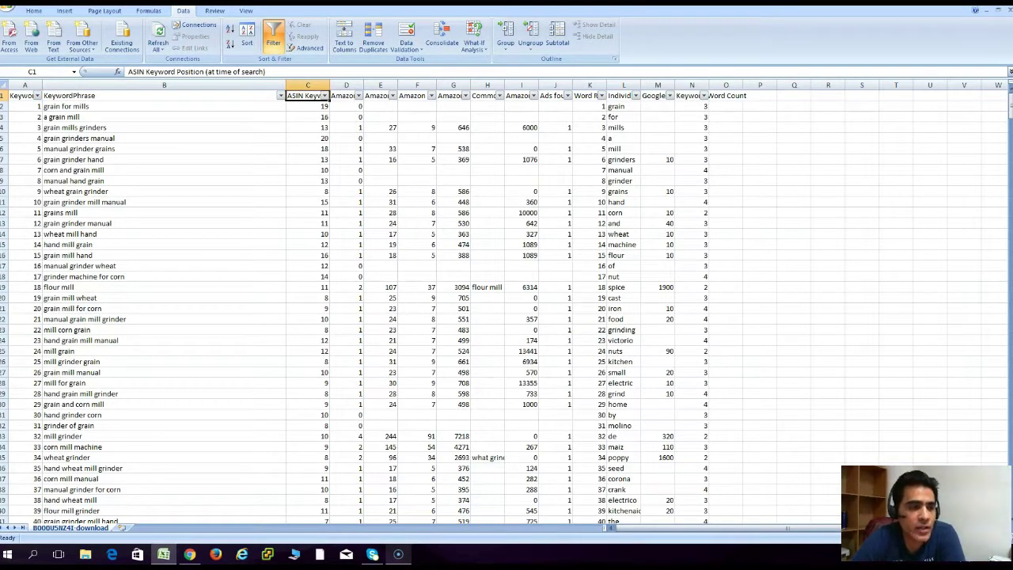
left_click(164, 95)
left_click(163, 106)
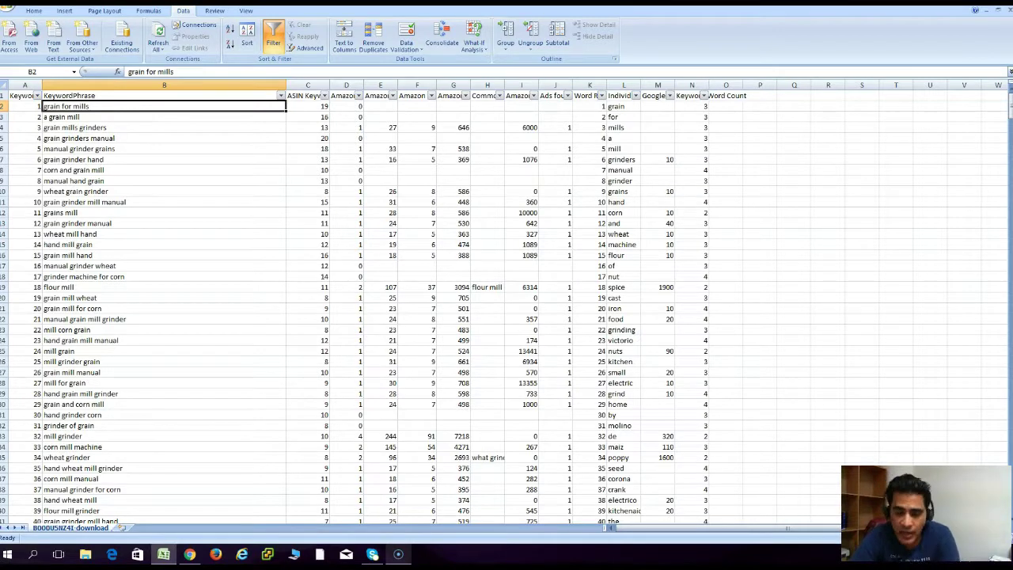
key("Down")
key("Down")
key("Down")
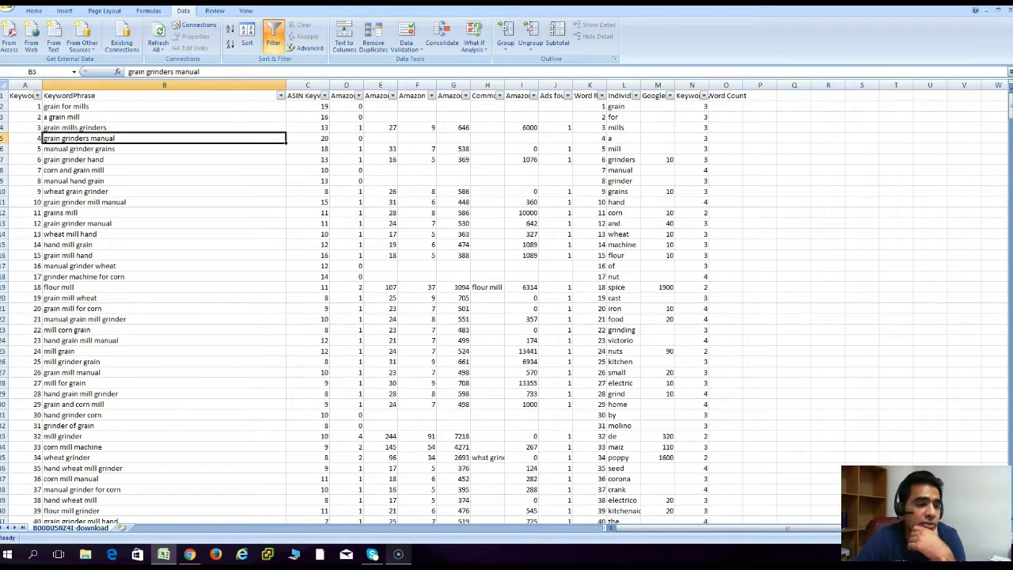
key("Down")
key("Down")
key("Down")
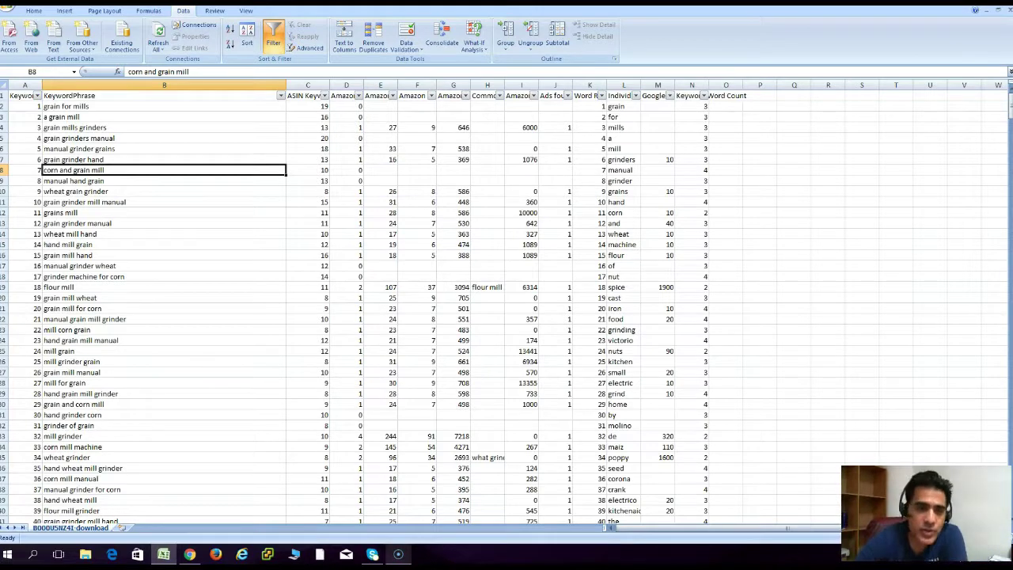
- Sort the keyword table by Amazon Estimated Past Month Sales from largest to smallest
left_click(411, 95)
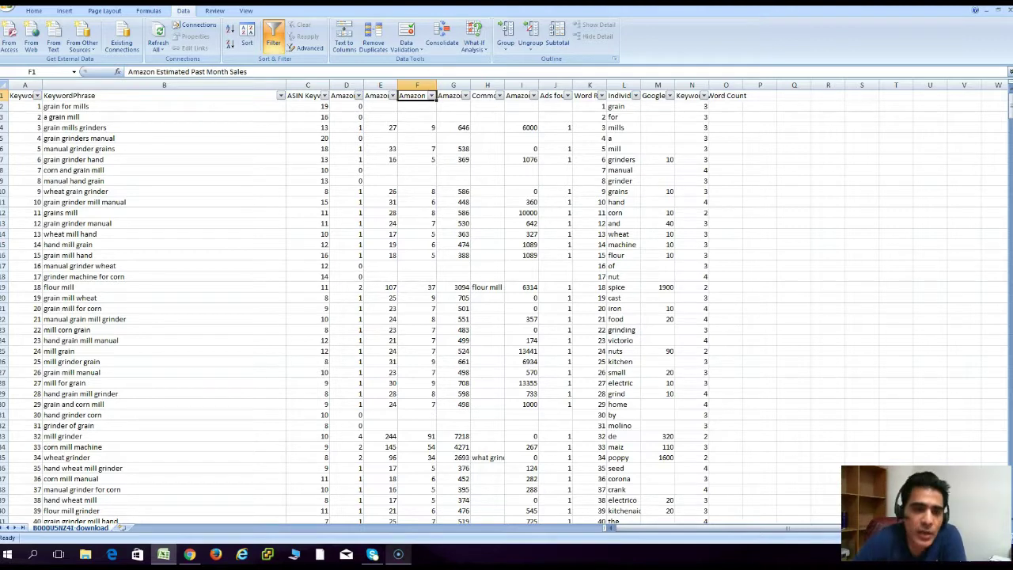
left_click(432, 96)
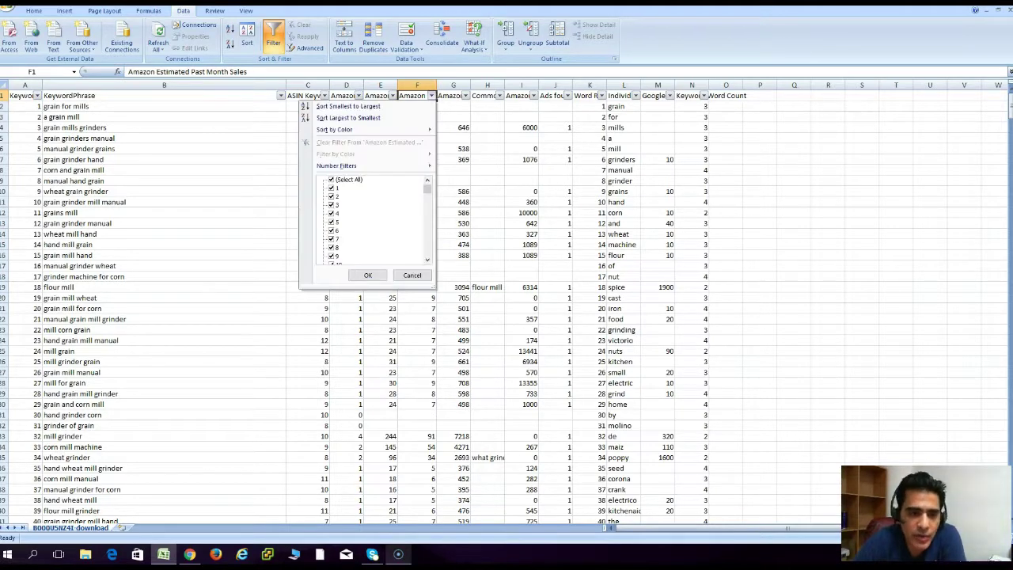
left_click(332, 180)
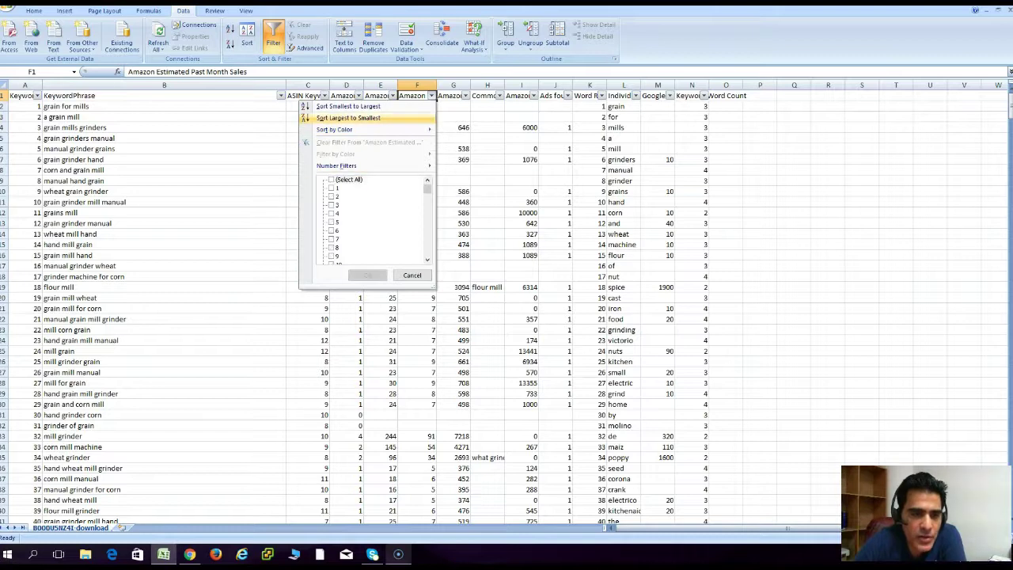
left_click(349, 117)
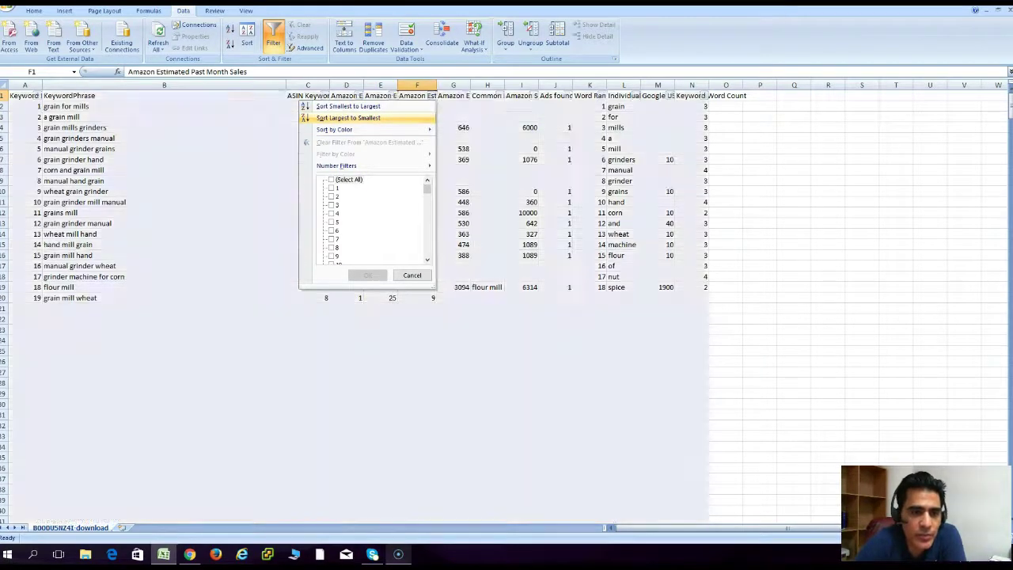
left_click(418, 138)
left_click(427, 96)
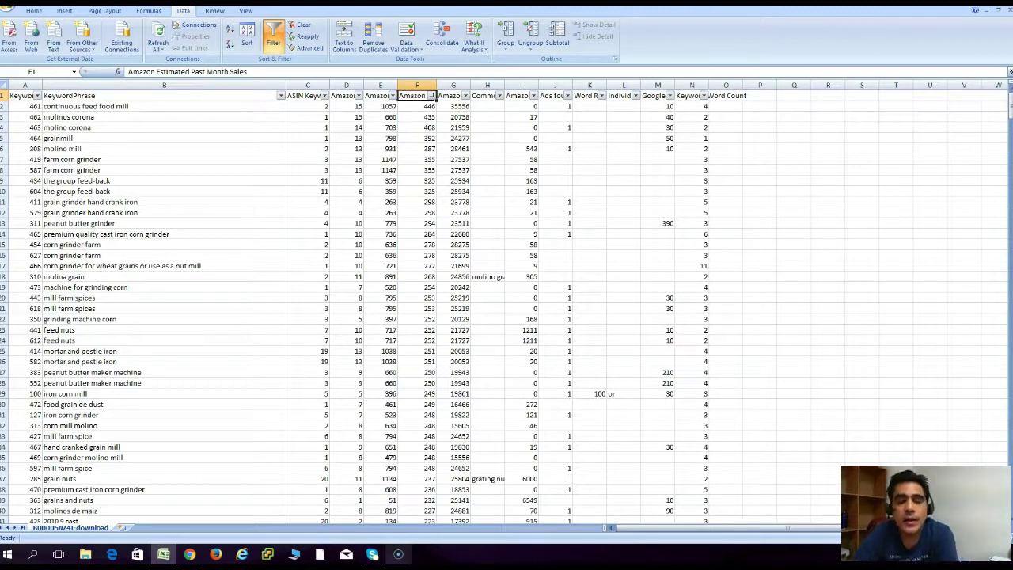
- Examine the estimated sales, keyword position and phrase of the top-ranked keyword, "continuous feed food mill"
left_click(417, 106)
left_click(417, 96)
left_click(418, 106)
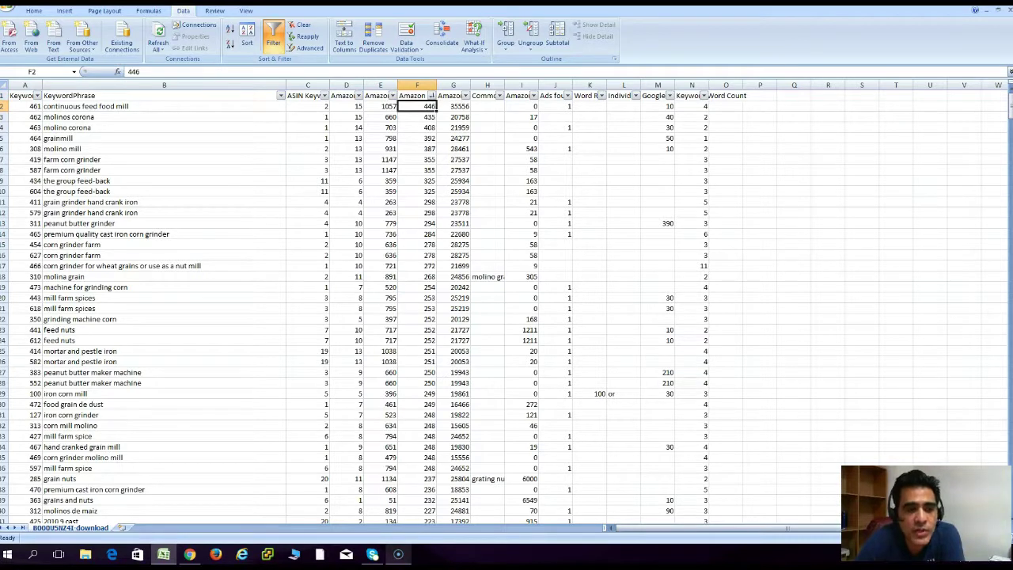
key("Left")
key("Left")
key("Left")
key("Left")
key("Left")
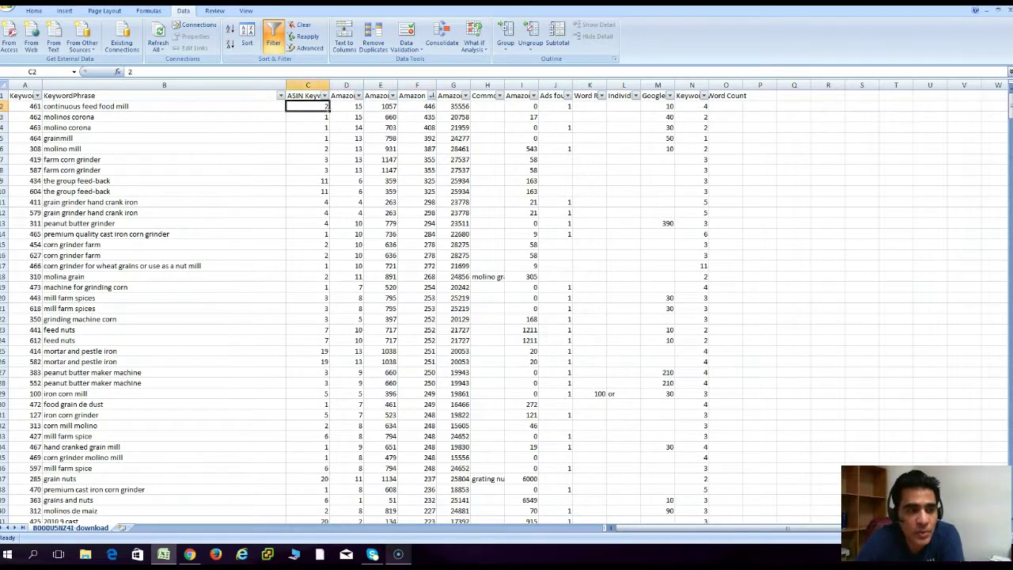
key("Right")
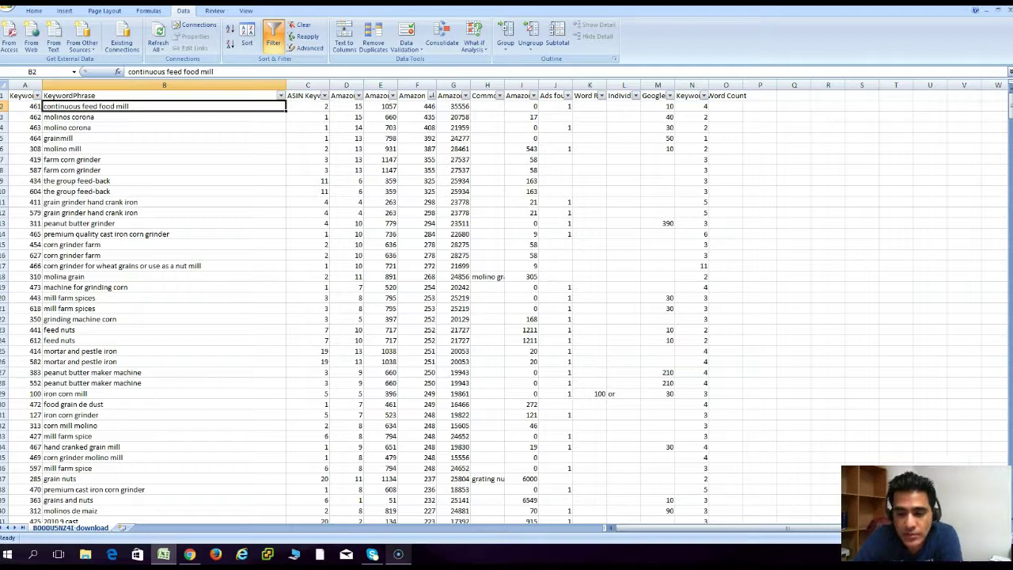
left_click(164, 117)
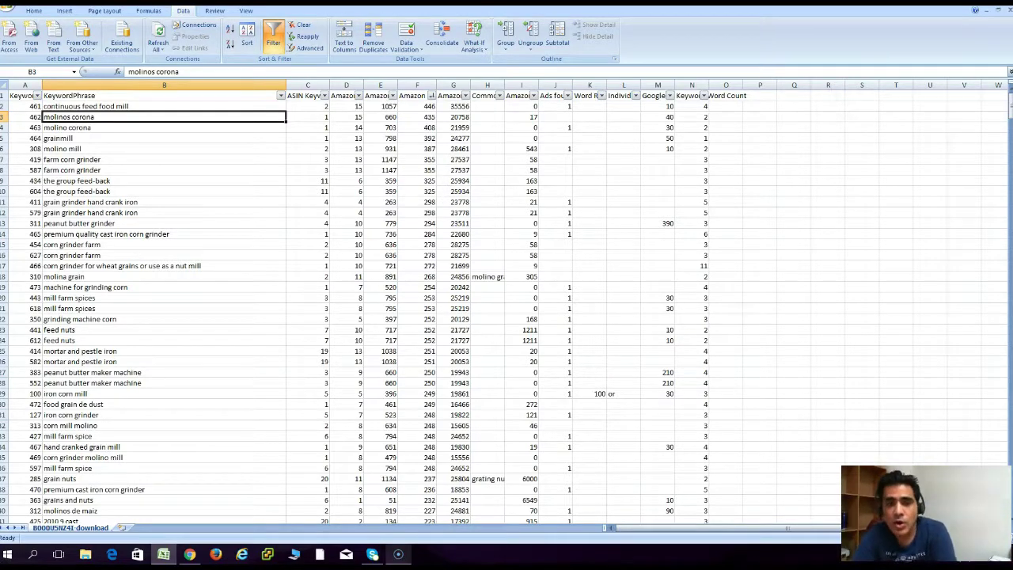
- Check the estimated past month sales and search volume for the keyword "molinos corona" against their column headers
key("Right")
key("Right")
key("Right")
key("Up")
key("Right")
key("Up")
key("Down")
key("Down")
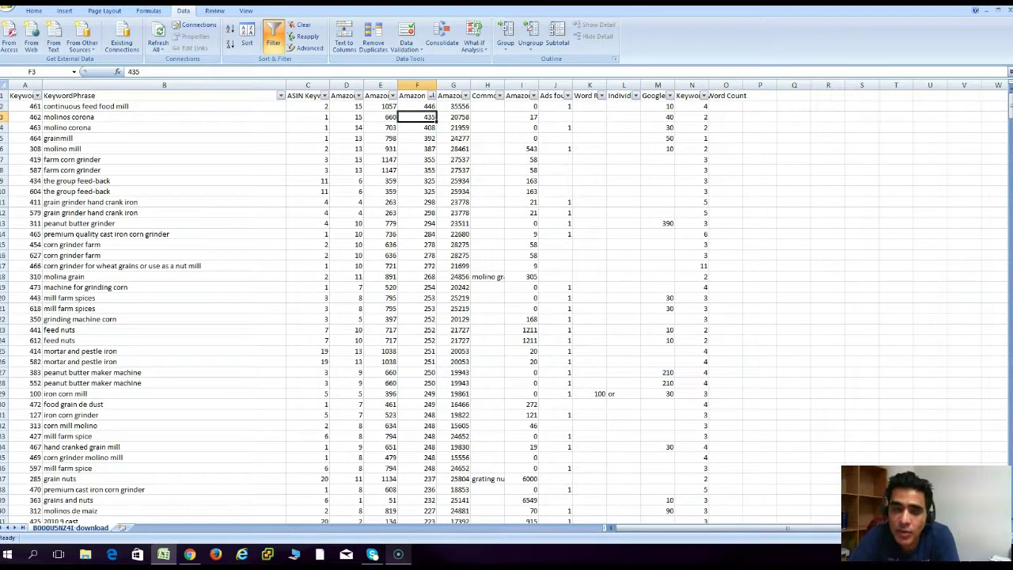
key("Right")
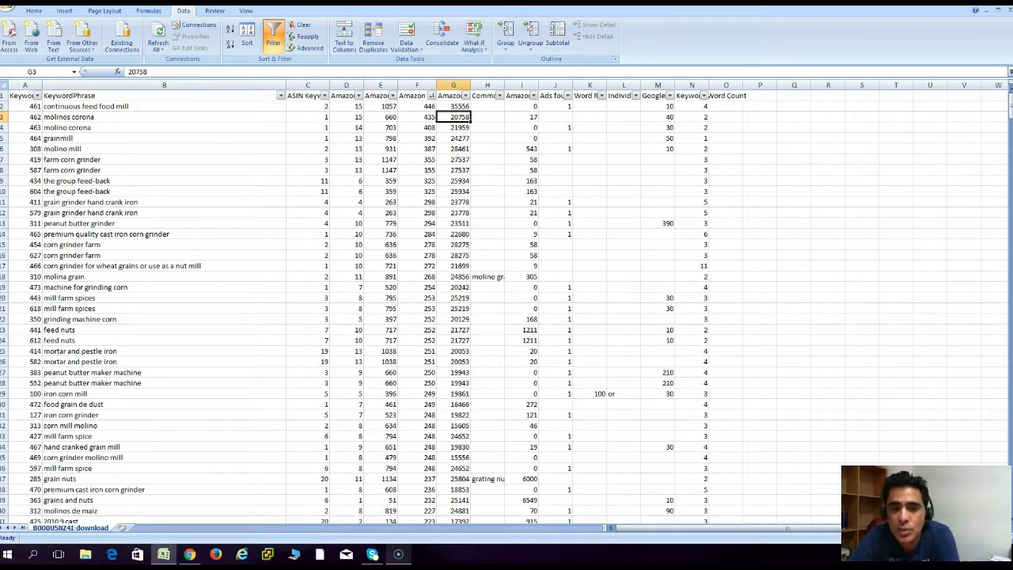
key("Up")
key("Up")
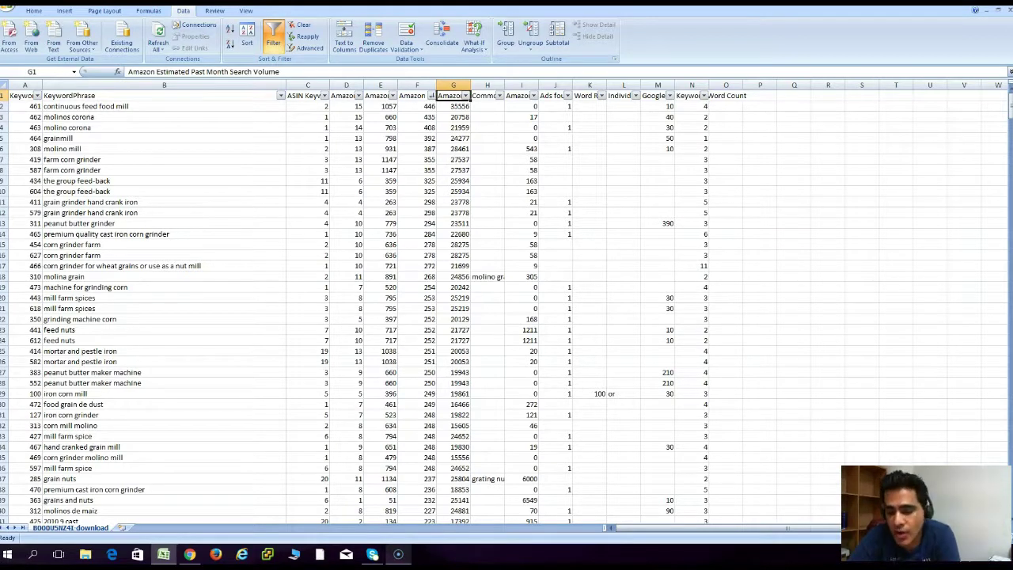
key("Down")
key("Down")
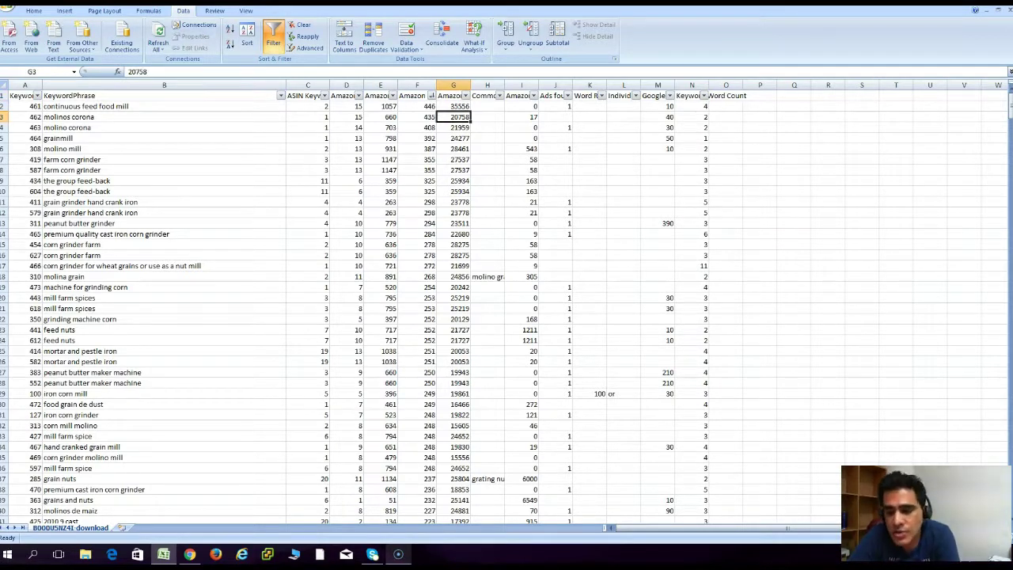
- Compare the column I figures with the estimated search volume for "molinos corona", and check column I for "molino corona"
key("Right")
key("Right")
key("Up")
key("Up")
key("Down")
key("Down")
key("Left")
key("Left")
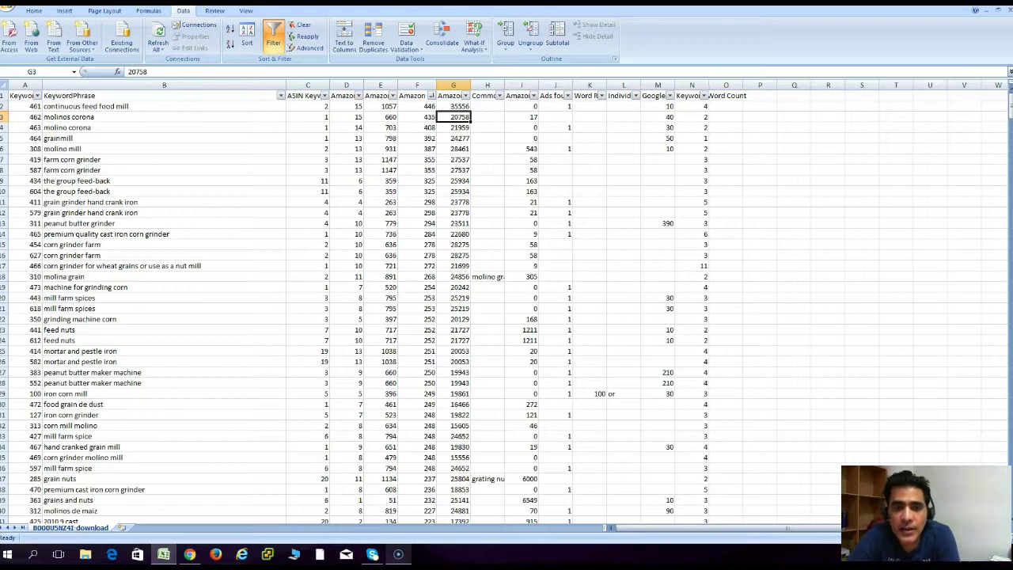
key("Right")
key("Right")
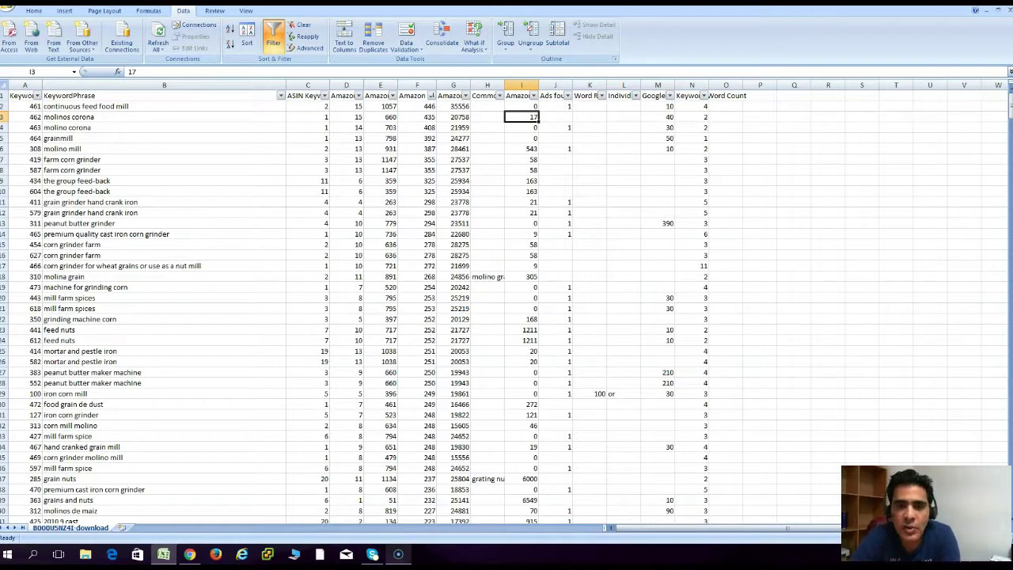
left_click(522, 127)
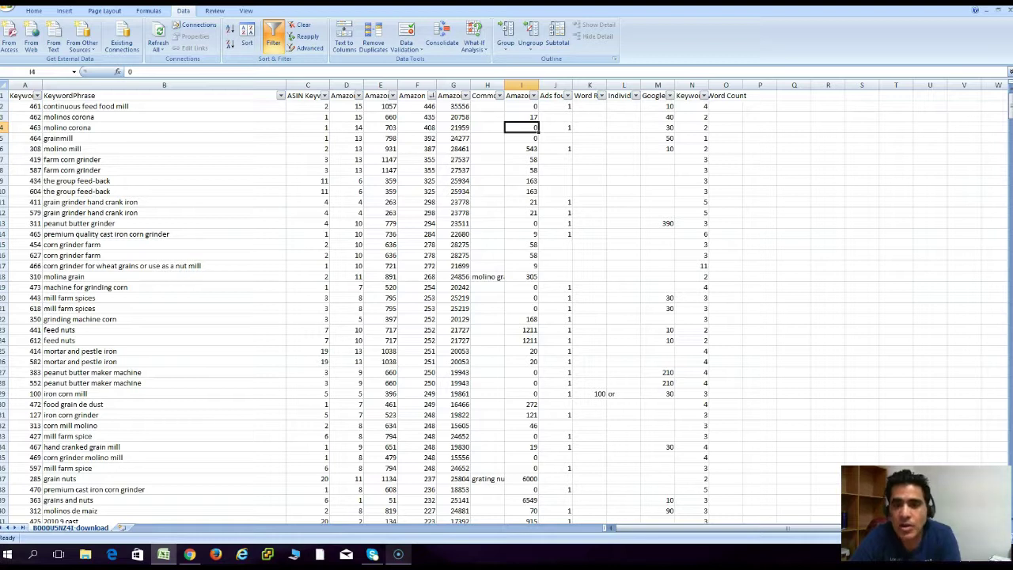
- Check the ads-found value for "molino corona" and compare it with the other figures in that row
left_click(556, 127)
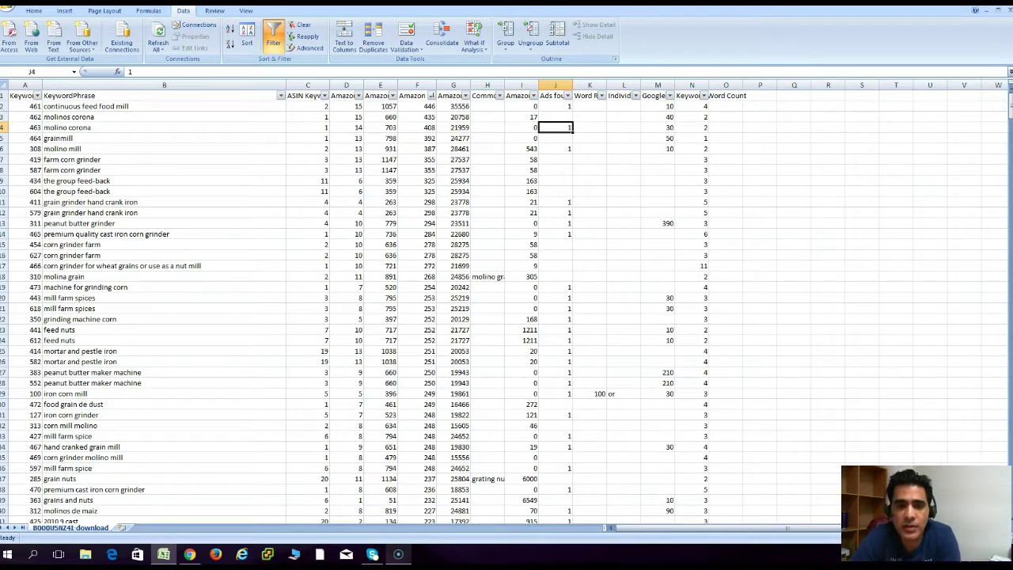
key("Left")
key("Left")
key("Left")
key("Left")
key("Left")
key("Left")
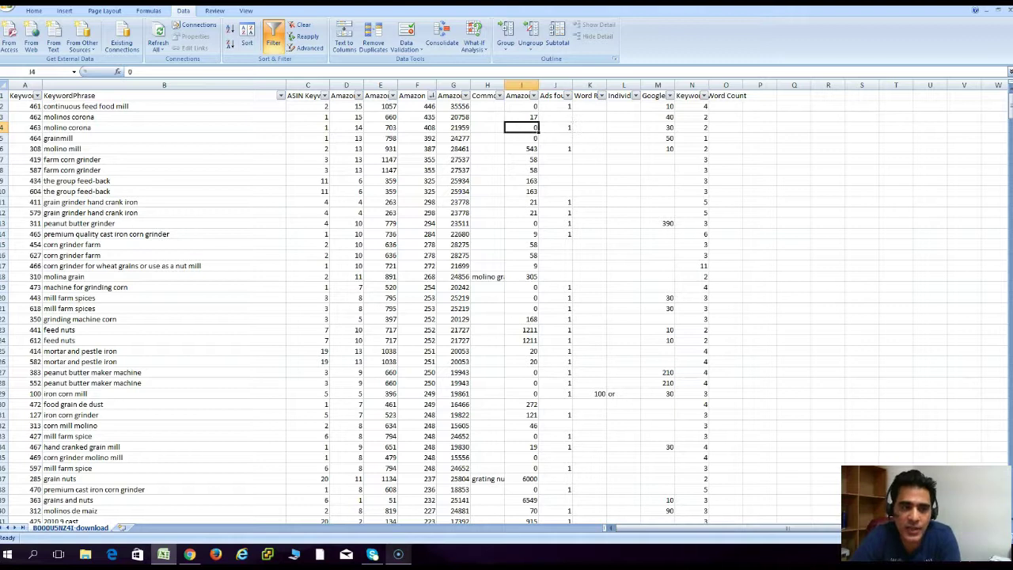
key("Right")
key("Right")
key("Right")
key("Right")
key("Right")
key("Right")
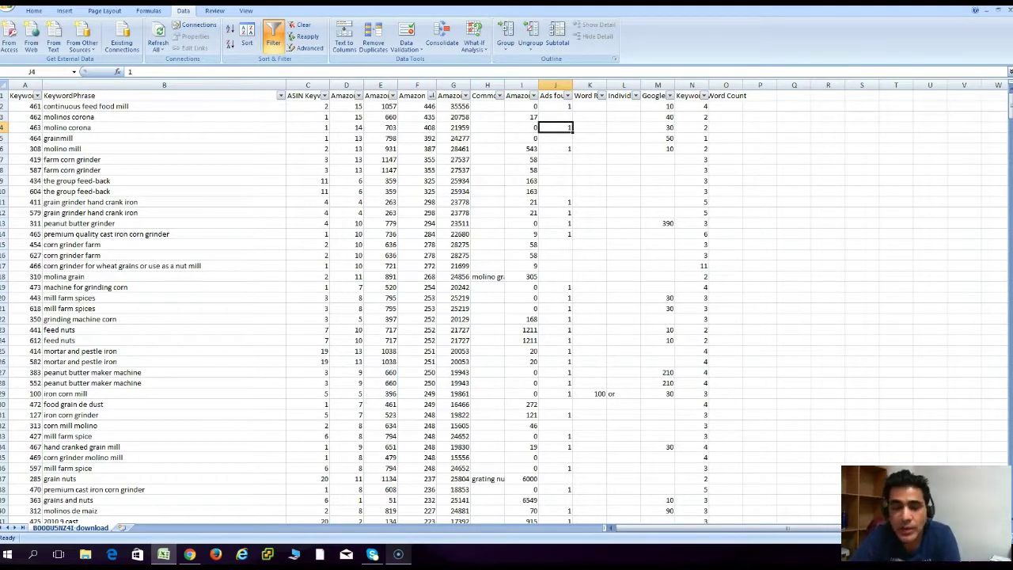
- Review the "molinos corona" row across its columns, ending at its estimated past month search volume
key("Left")
key("Up")
key("Left")
key("Left")
key("Left")
key("Left")
key("Left")
key("Left")
key("Left")
key("Left")
key("Right")
key("Right")
key("Right")
key("Right")
key("Right")
key("Right")
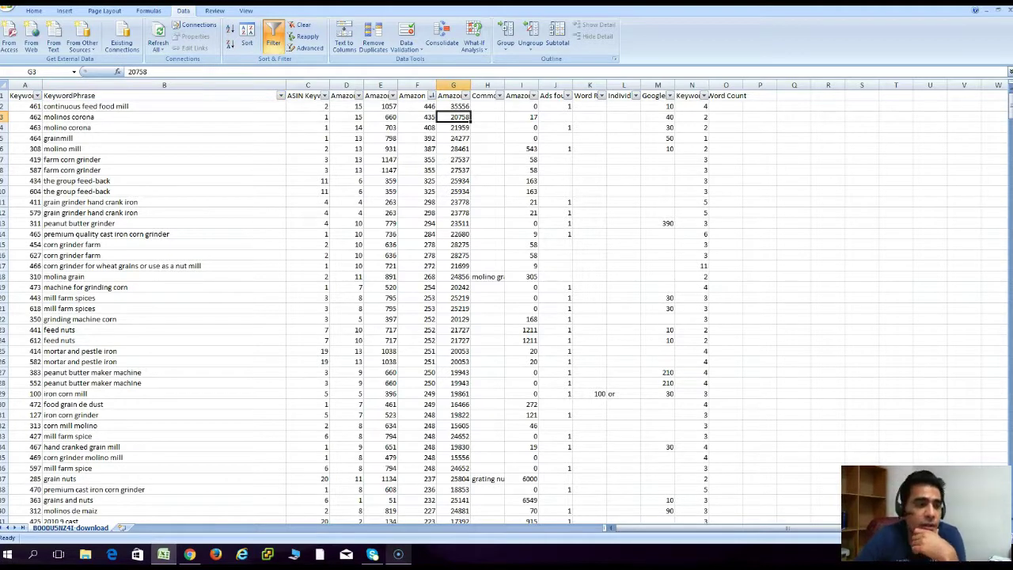
- Read through the highest-selling keyword phrases from "molino mill" down to "molina grain" for candidate keywords
left_click(164, 149)
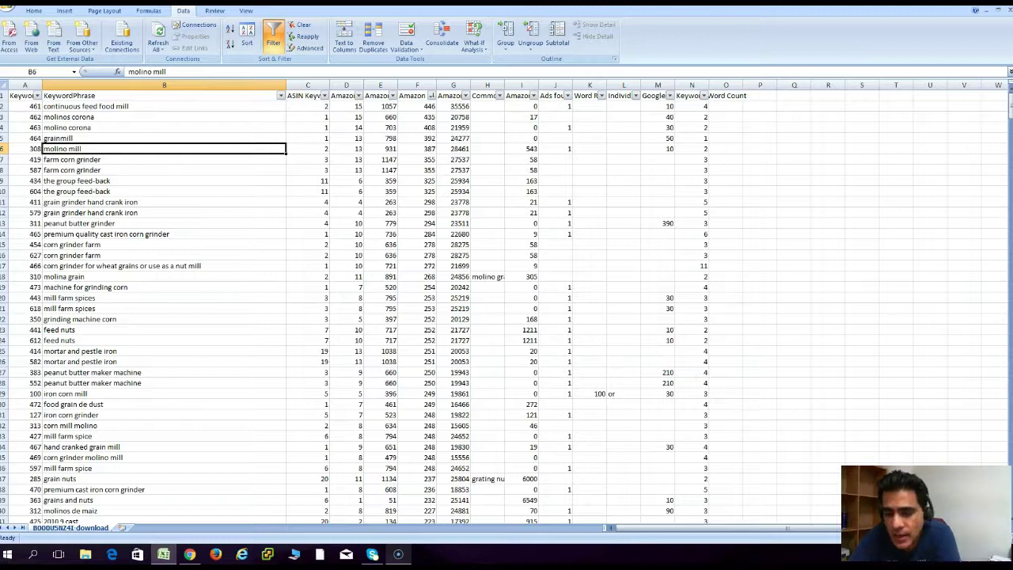
key("Down")
key("Down")
key("Down")
key("Down")
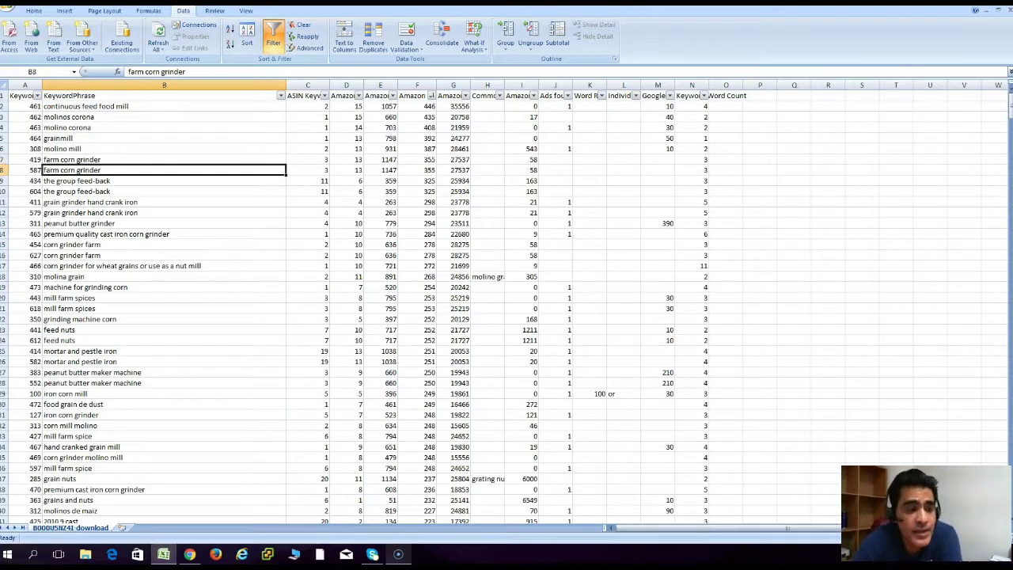
key("Down")
key("Down")
key("Down")
key("Down")
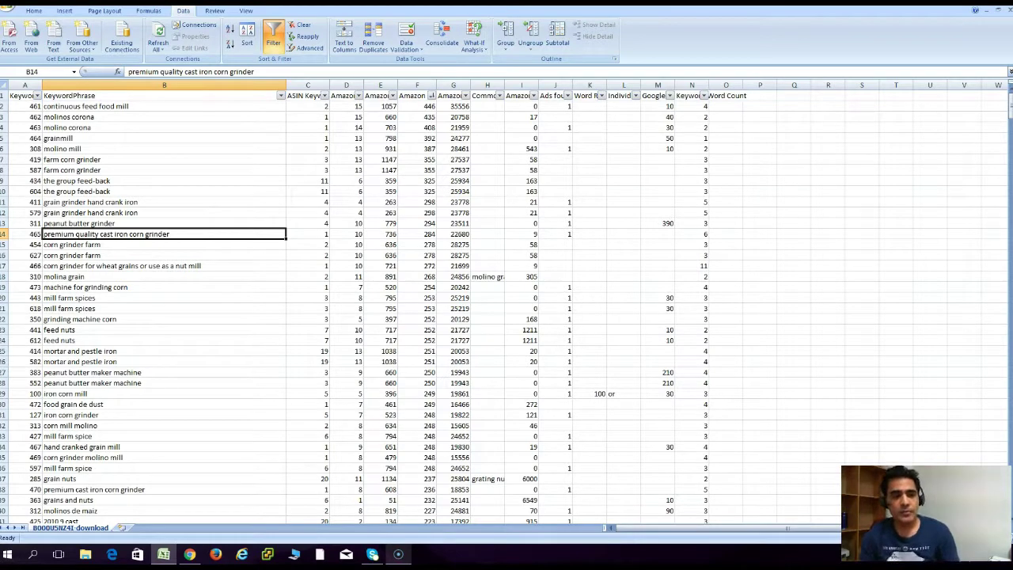
left_click(164, 138)
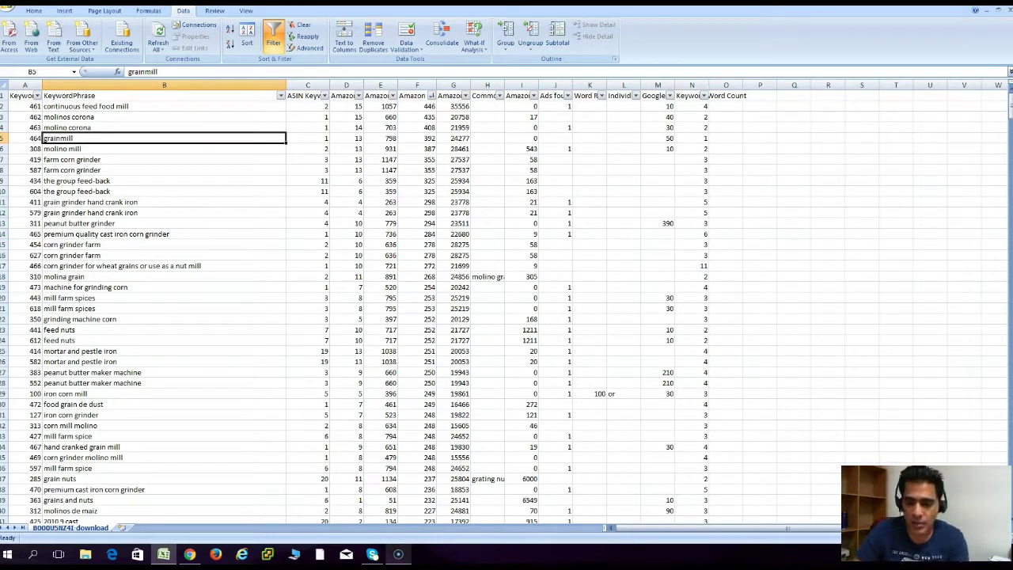
left_click(164, 191)
left_click(164, 224)
left_click(164, 277)
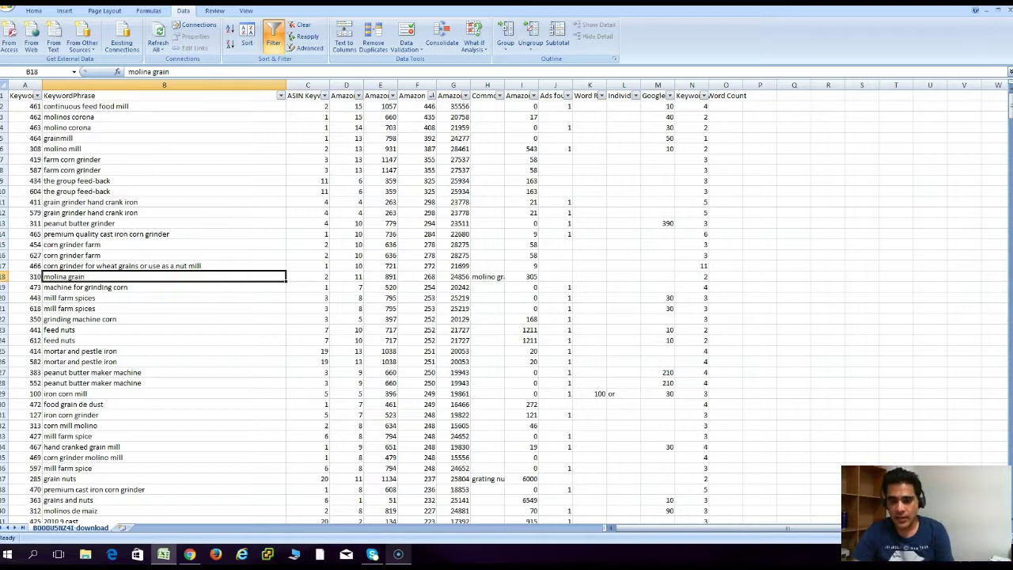
- Switch to Chrome and bring up the Amazon listing of the Premium Quality Cast Iron Corn Grinder
key("alt+Tab")
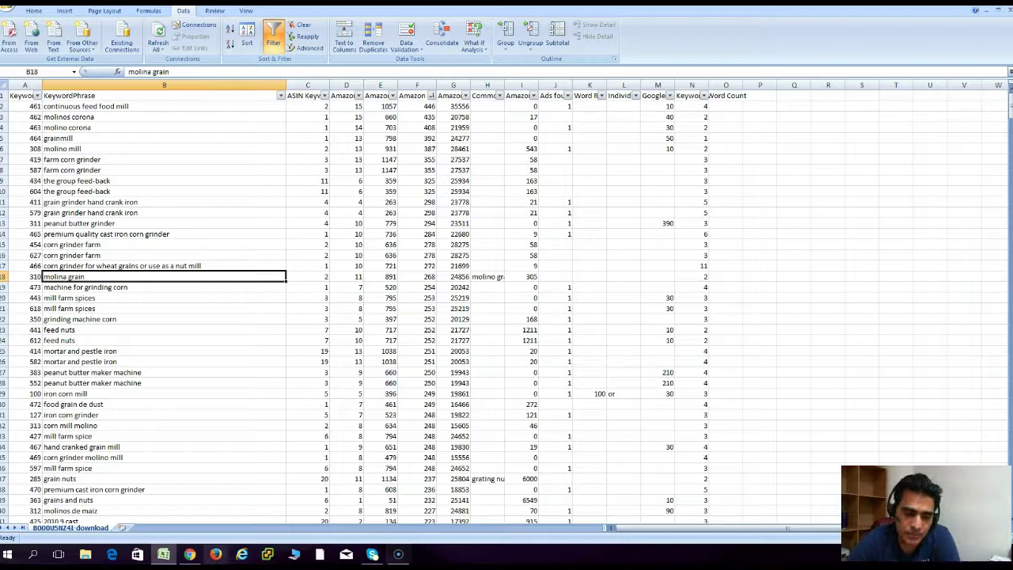
left_click(189, 554)
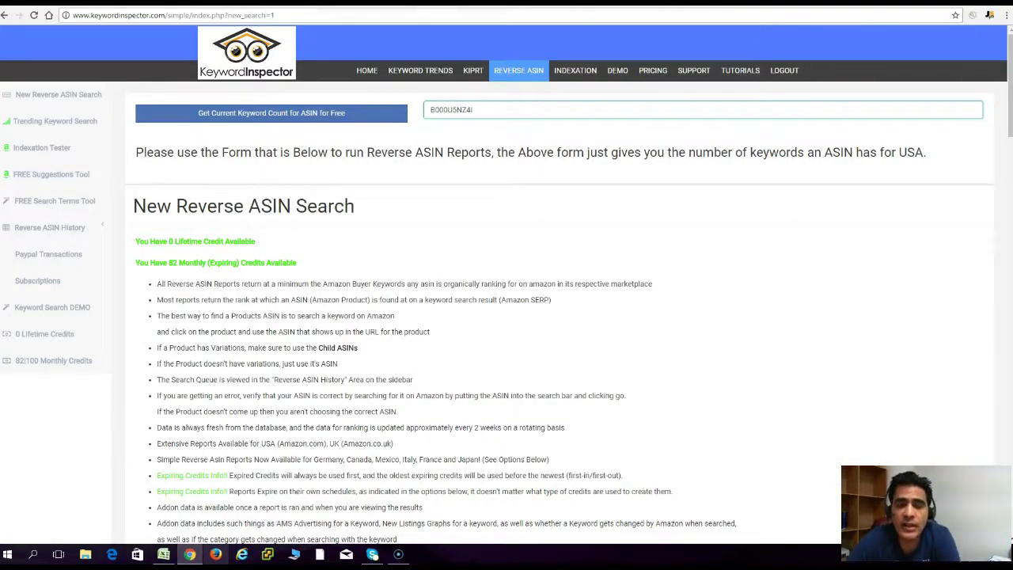
key("ctrl+Tab")
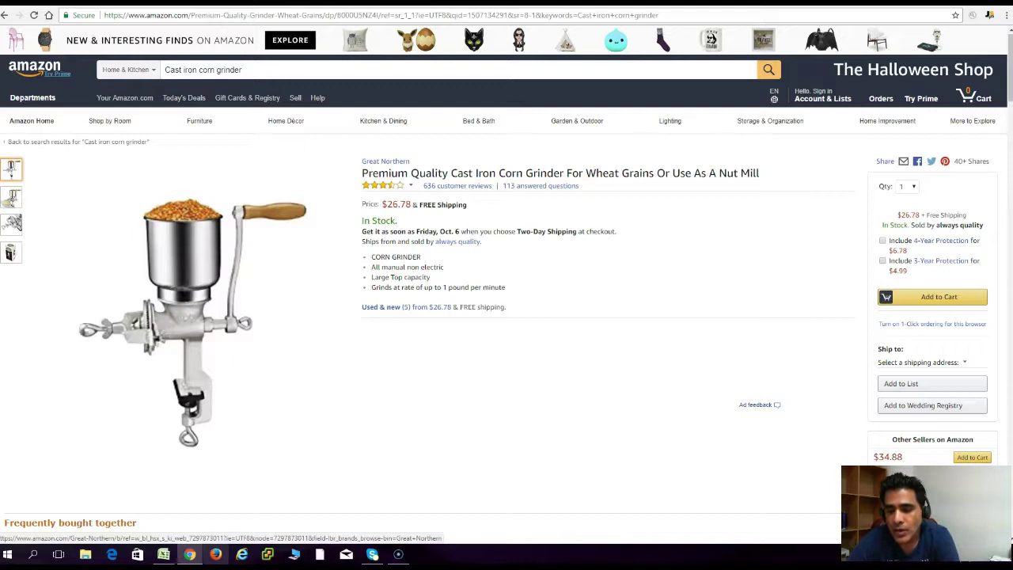
- Return to the "Cast iron corn grinder" search results and open the Bioexcel Corn Grinder Manual listing
left_click(385, 161)
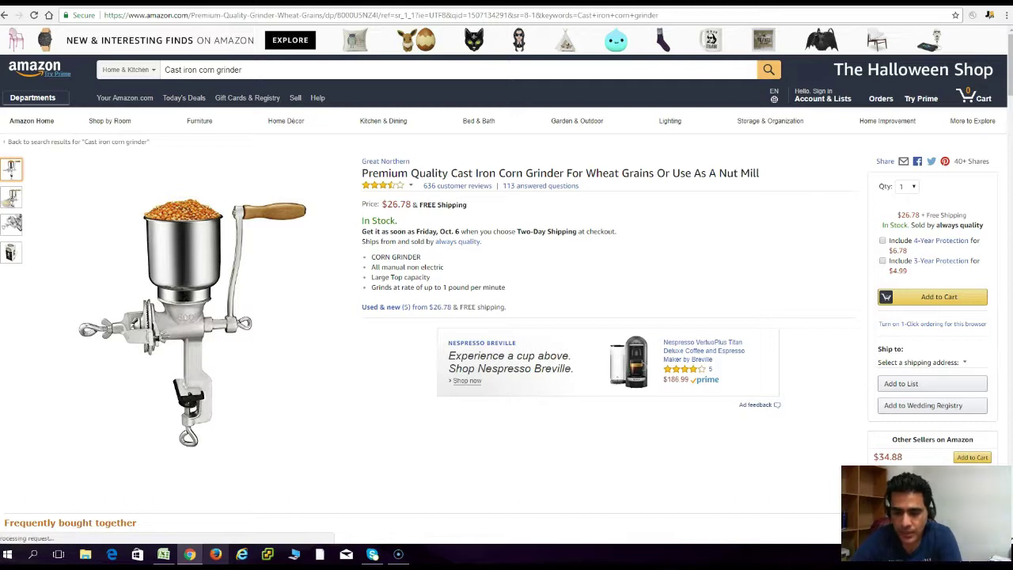
key("alt+Left")
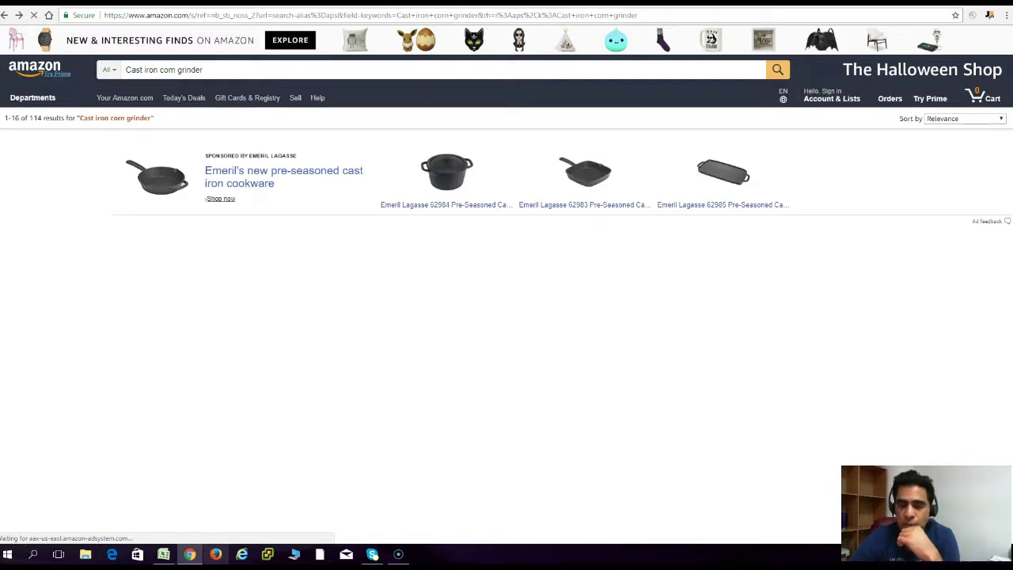
scroll(506, 285, "down", 5)
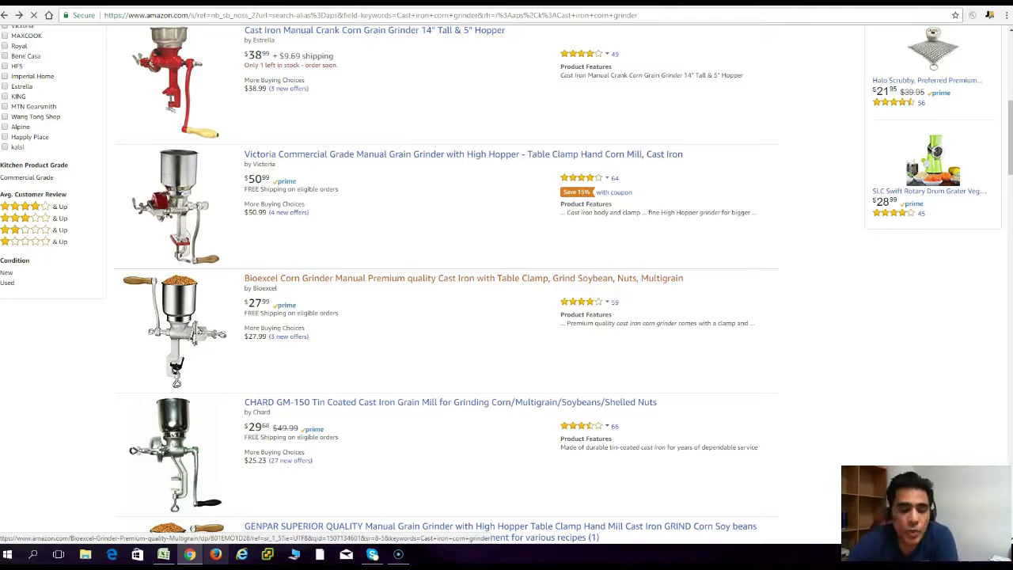
left_click(463, 278)
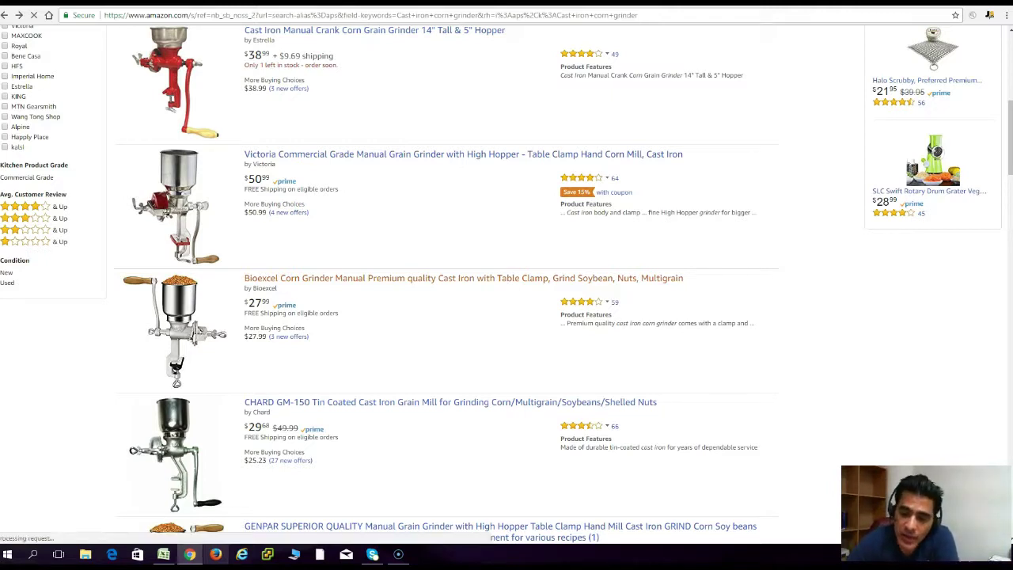